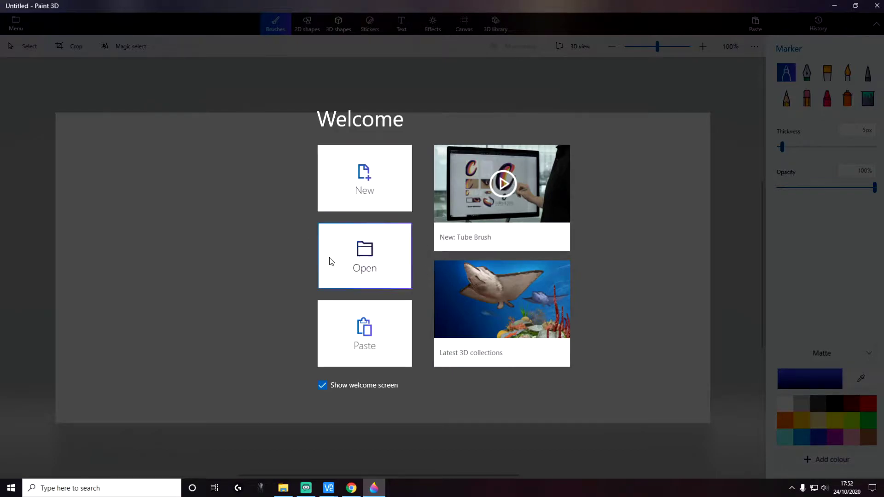
# Step: Open simple-image-i7-4790K from the Pictures folder through Browse files
pyautogui.click(380, 255)
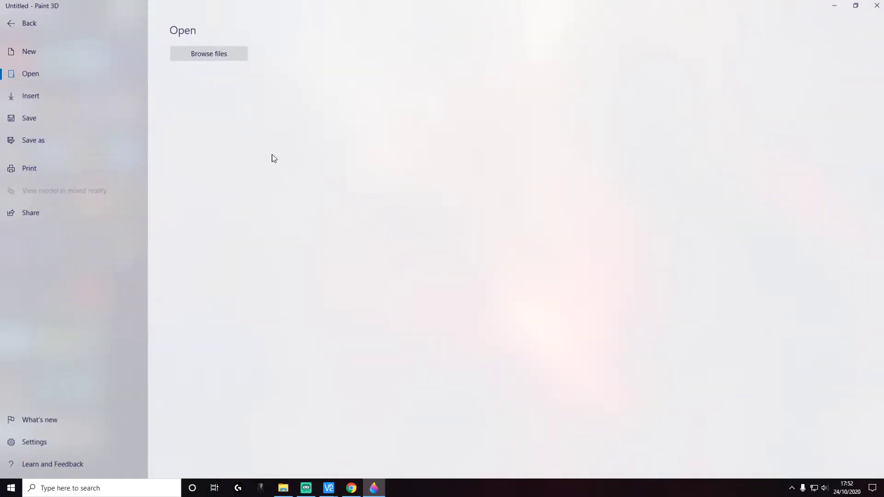
pyautogui.click(214, 53)
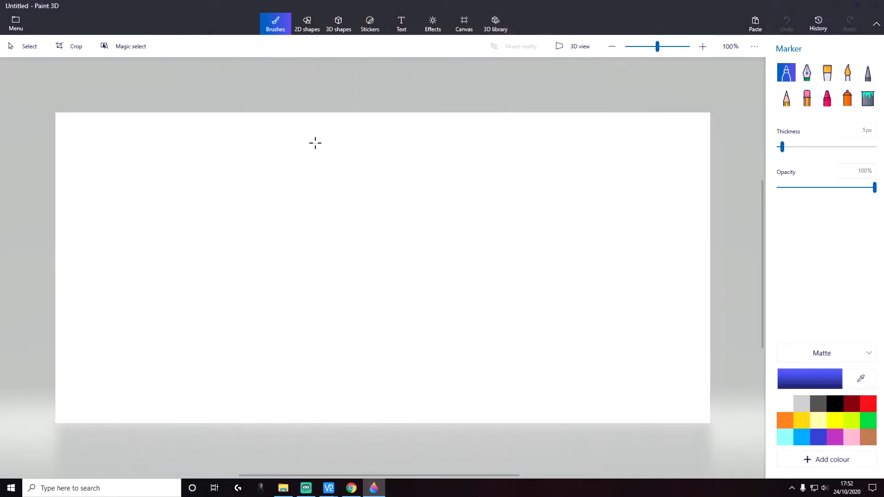
pyautogui.scroll(-5, 322, 180)
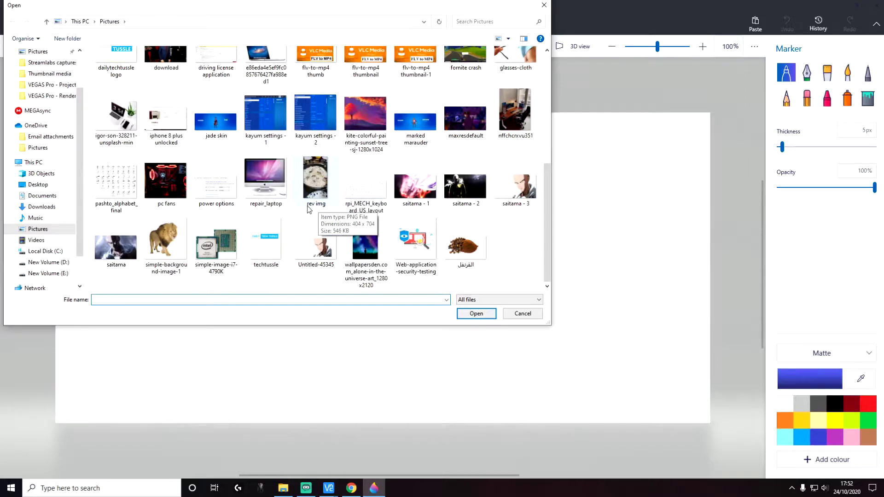
pyautogui.click(229, 256)
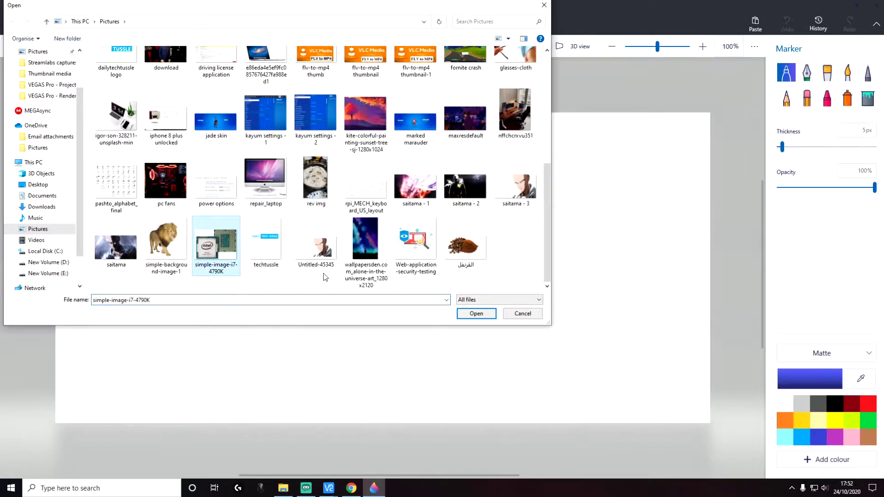
pyautogui.click(476, 314)
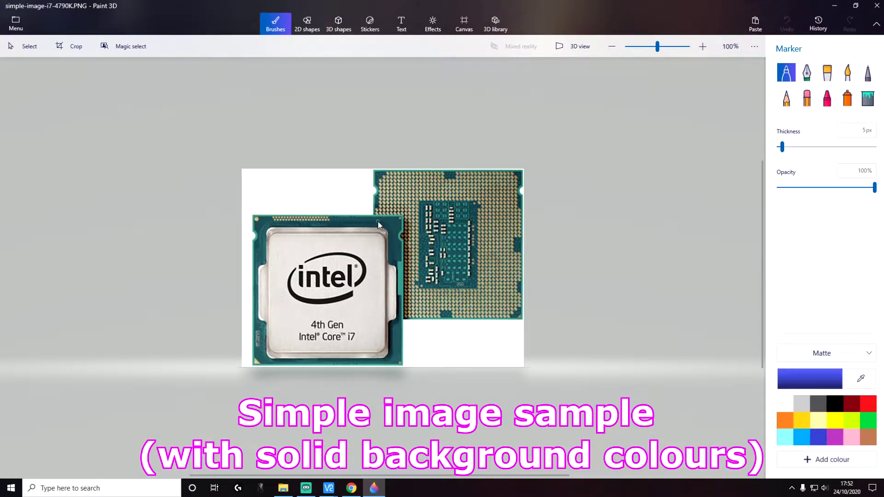
# Step: Magic-select both processors with a box trimmed tight to the chips, autofill background off, and finish
pyautogui.click(138, 49)
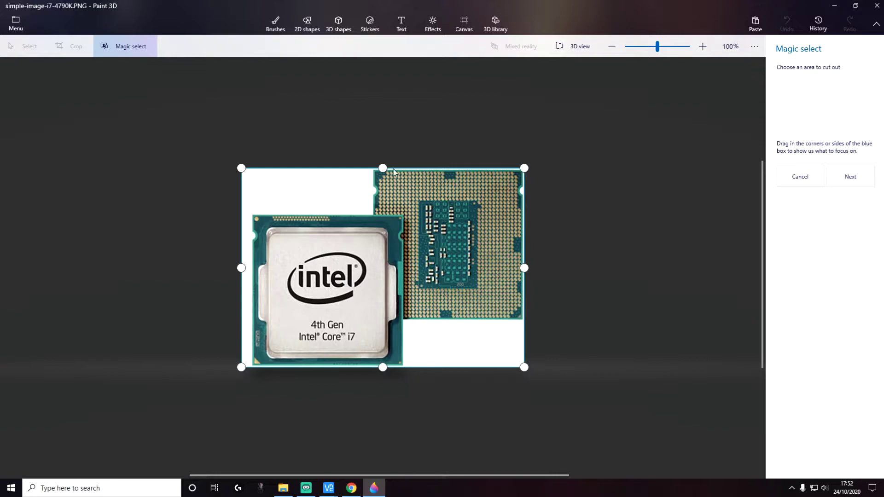
pyautogui.moveTo(385, 169); pyautogui.dragTo(385, 169)
pyautogui.moveTo(383, 367); pyautogui.dragTo(383, 365)
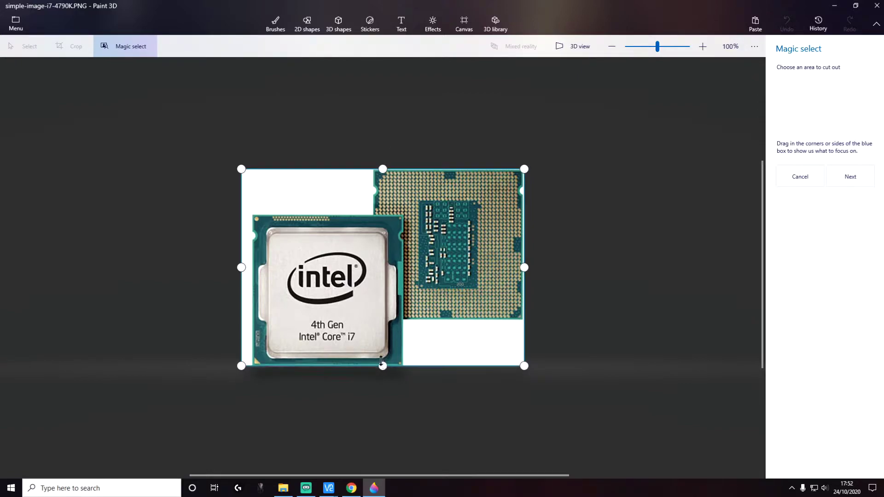
pyautogui.moveTo(241, 267); pyautogui.dragTo(253, 267)
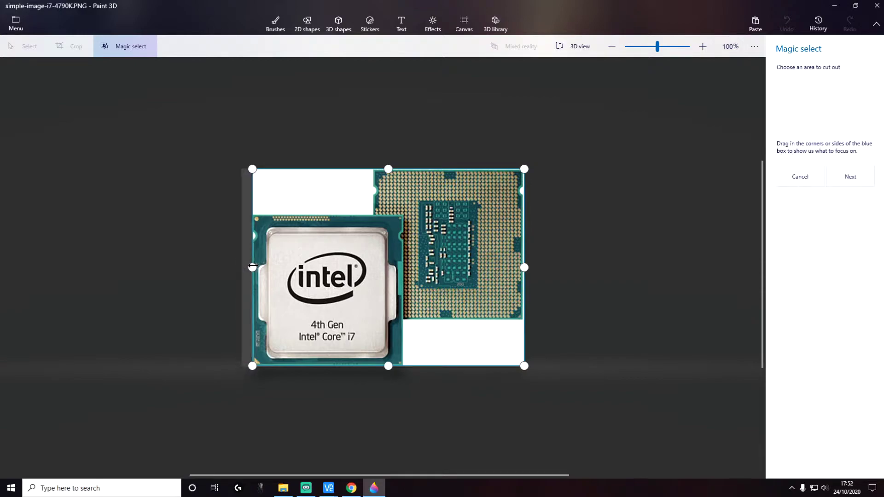
pyautogui.moveTo(524, 267); pyautogui.dragTo(523, 267)
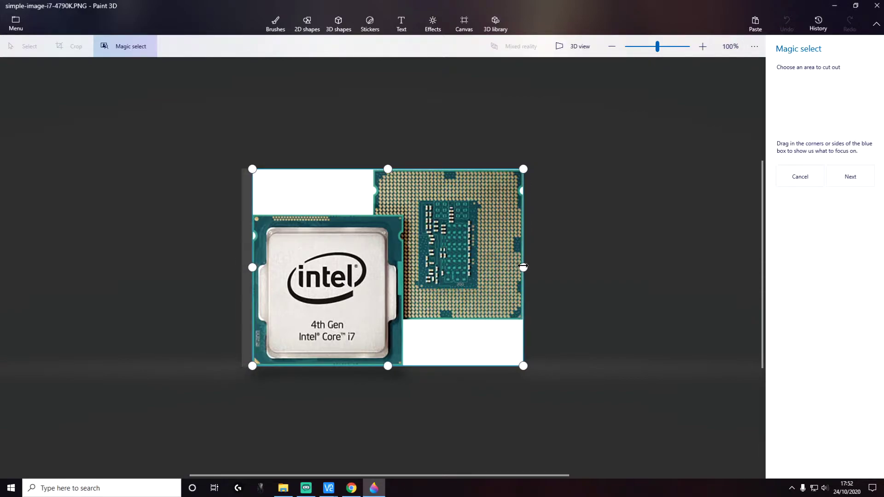
pyautogui.click(850, 180)
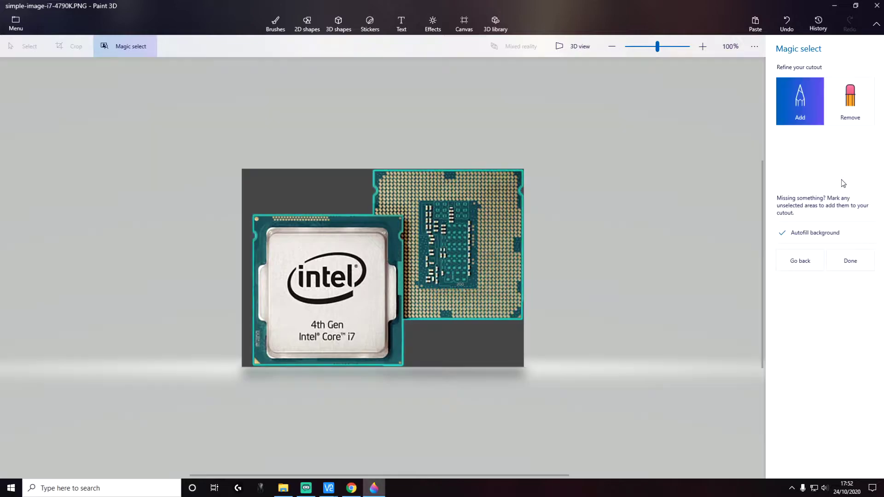
pyautogui.click(782, 233)
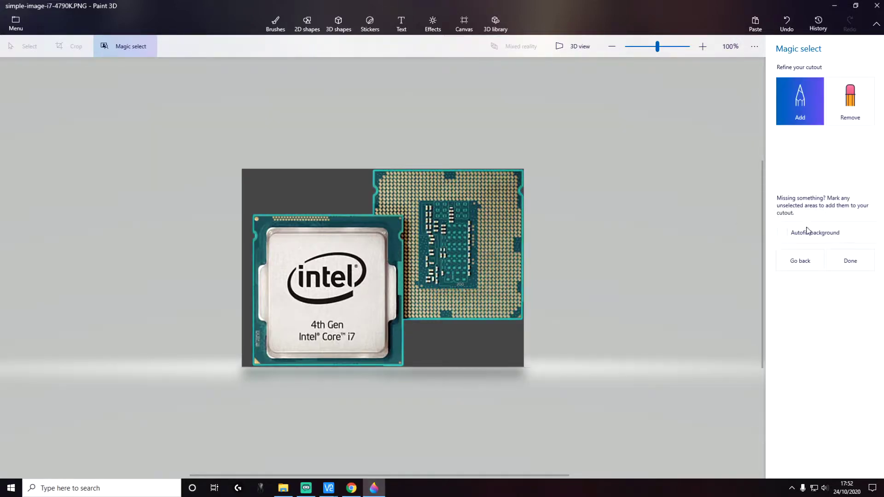
pyautogui.click(851, 263)
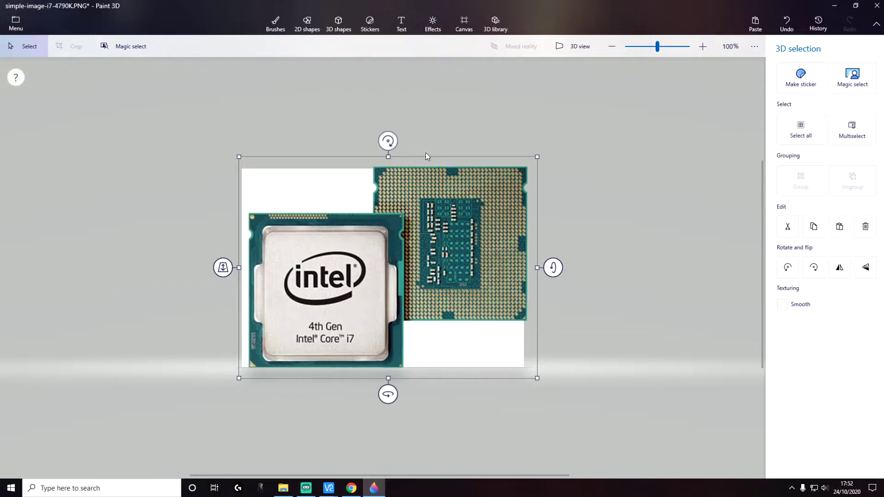
# Step: In Canvas settings, turn Transparent canvas on and Show canvas off
pyautogui.click(464, 26)
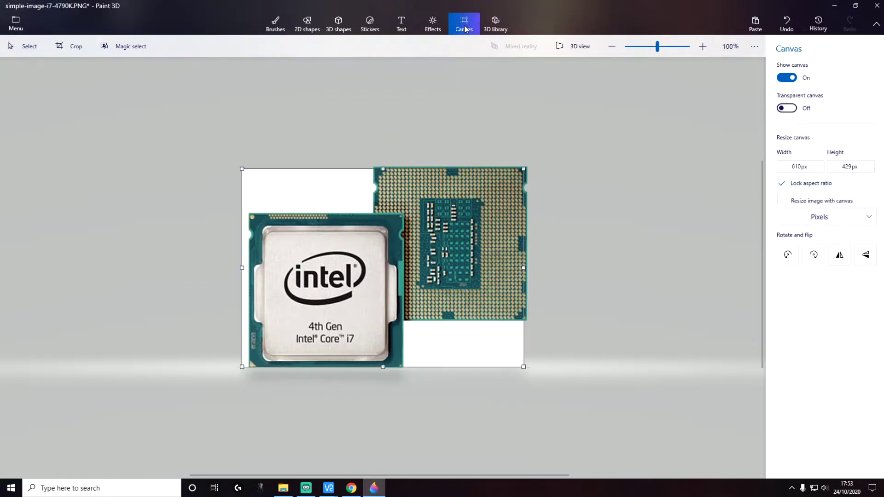
pyautogui.click(788, 109)
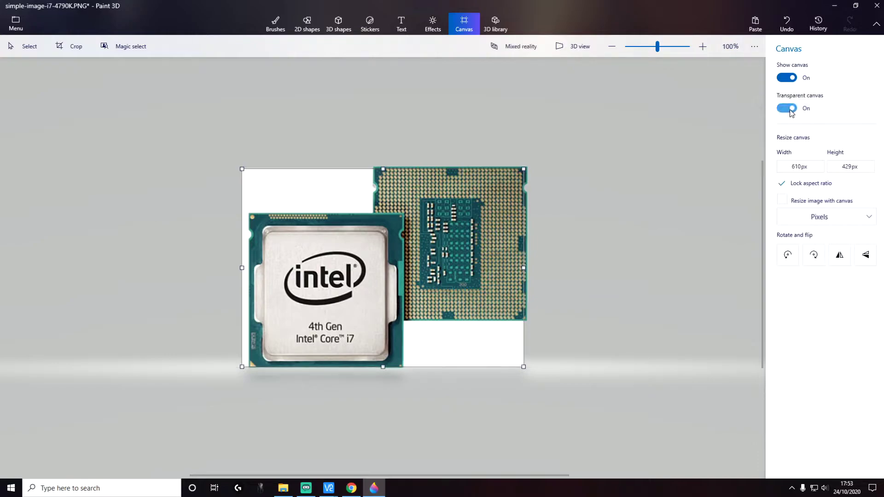
pyautogui.click(788, 78)
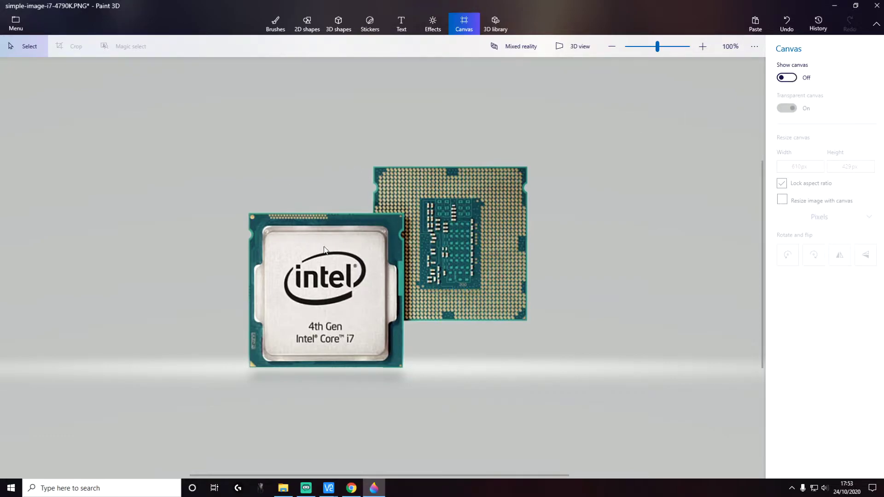
pyautogui.click(17, 24)
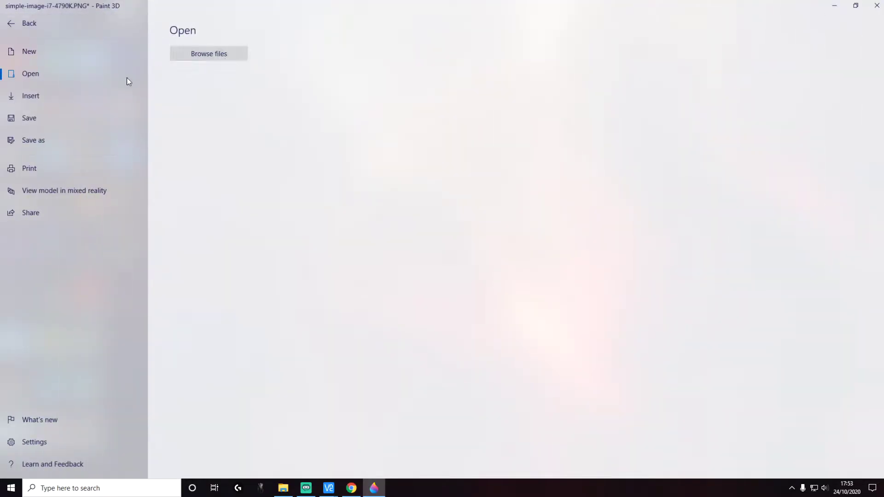
# Step: Save a copy as a 2D PNG image with Transparency left checked
pyautogui.click(53, 139)
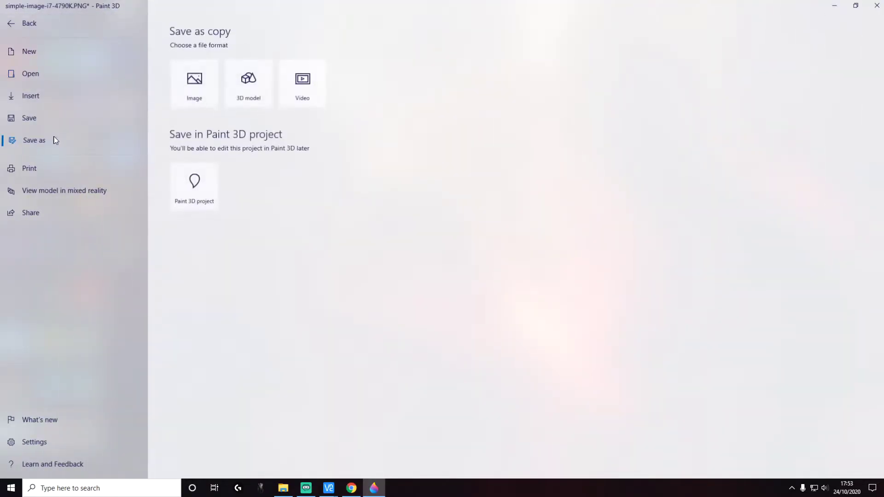
pyautogui.click(198, 96)
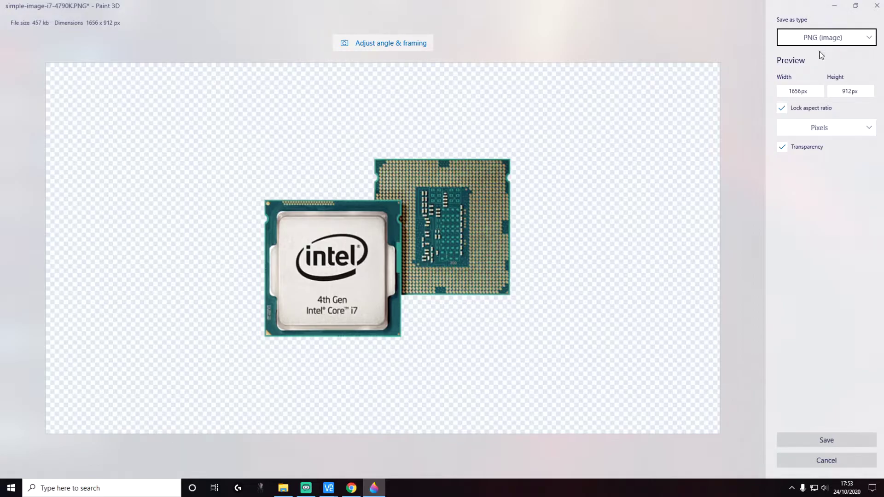
pyautogui.click(785, 150)
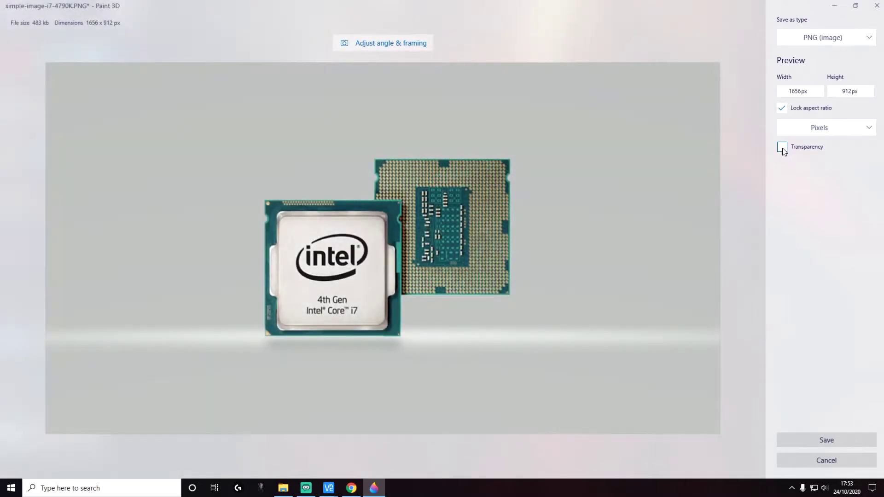
pyautogui.click(783, 148)
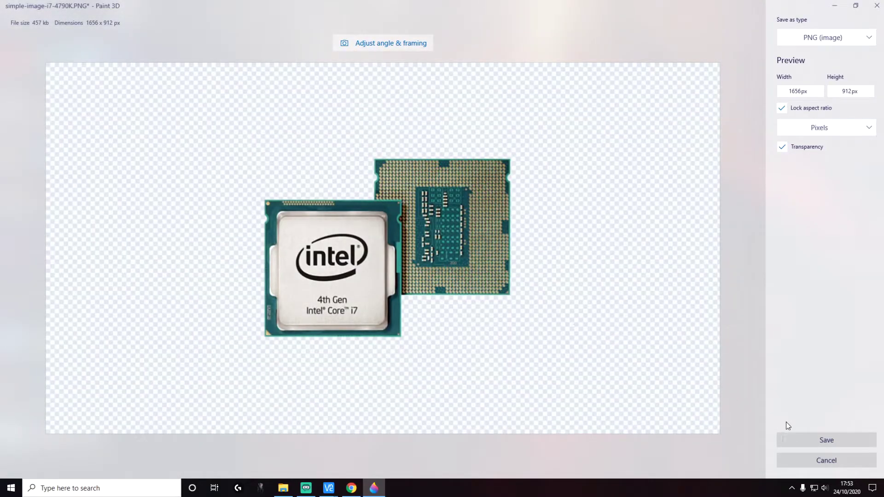
# Step: Save the PNG in Pictures as Untitled-test, then close Paint 3D
pyautogui.click(838, 441)
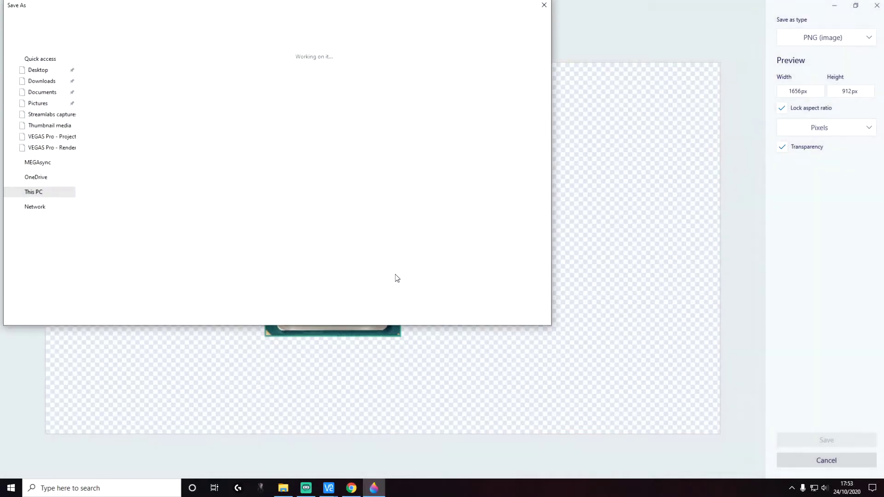
pyautogui.scroll(-3, 145, 265)
pyautogui.click(116, 281)
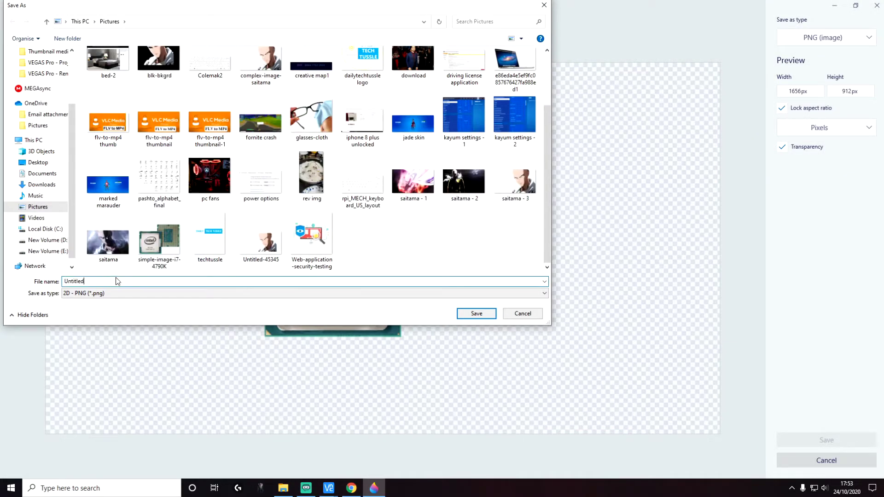
pyautogui.write('-test-')
pyautogui.press('Return')
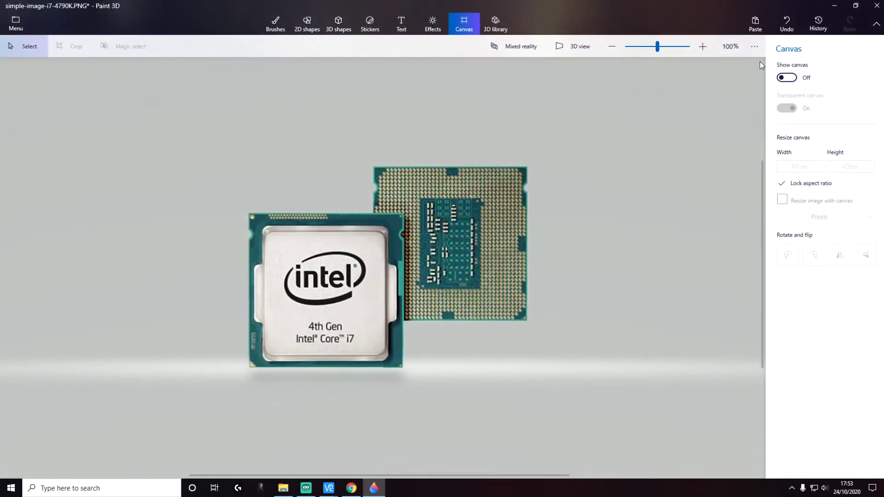
pyautogui.click(876, 5)
# Step: Discard Paint 3D changes, preview Untitled-test-1 in Pictures, and launch Word 2007
pyautogui.click(450, 266)
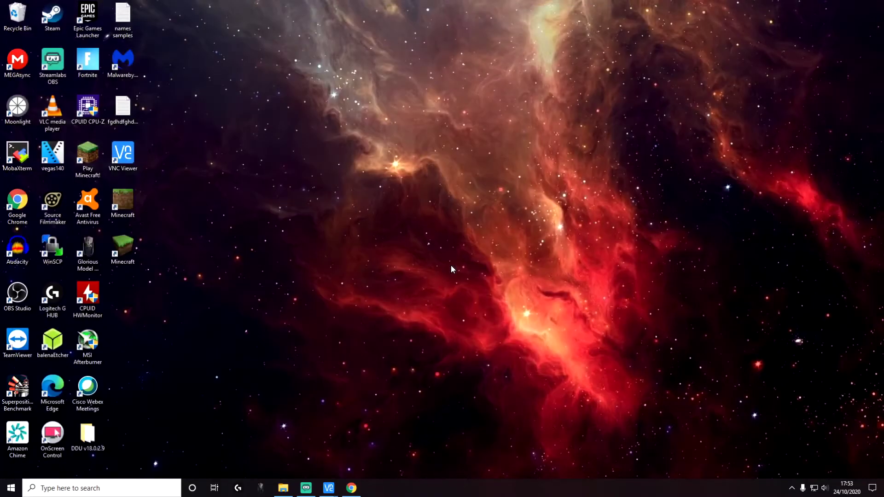
pyautogui.click(283, 488)
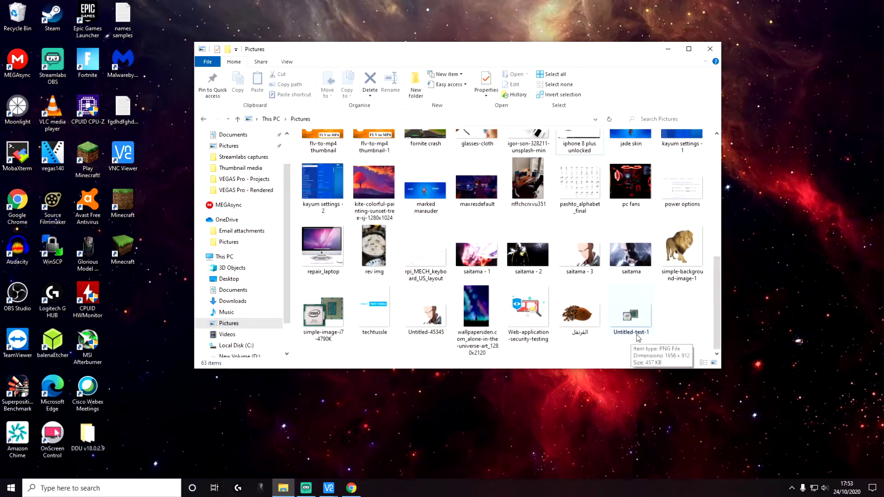
pyautogui.click(59, 474)
pyautogui.press('super')
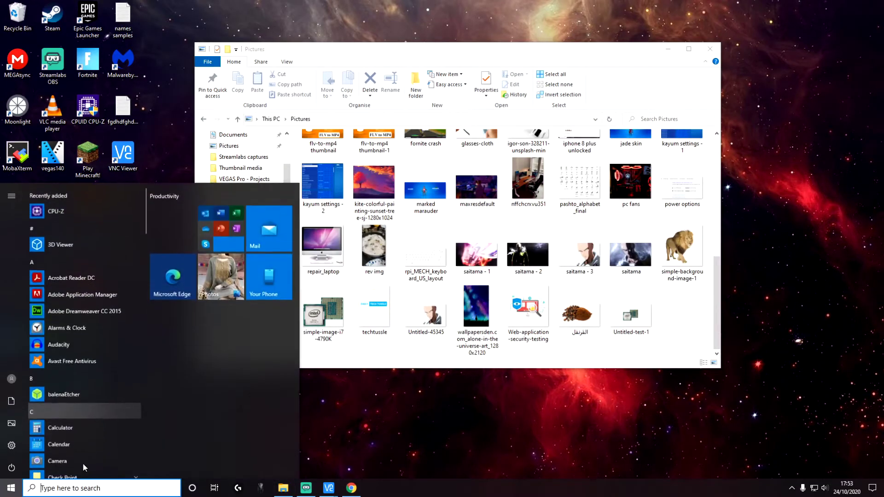
pyautogui.write('word')
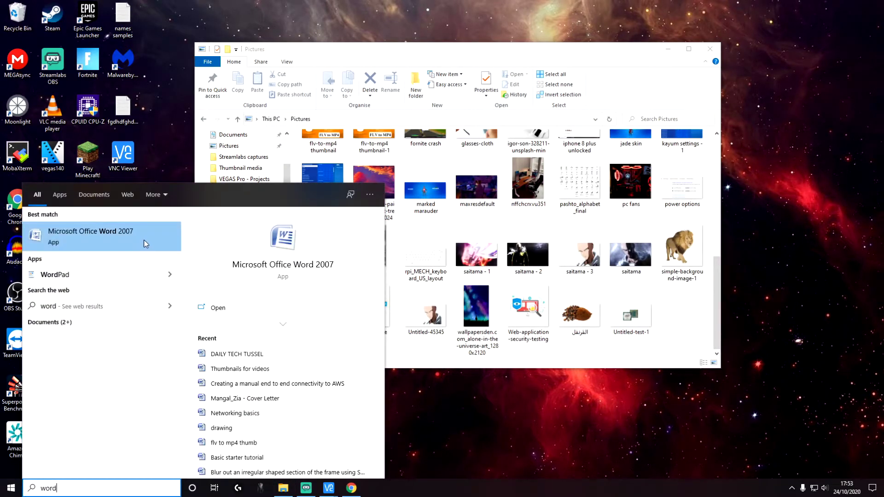
pyautogui.click(143, 240)
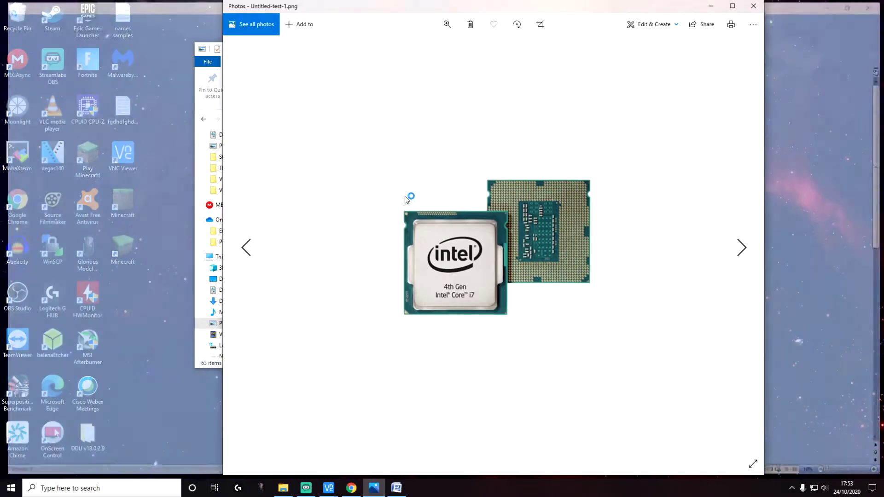
pyautogui.click(754, 7)
# Step: Set the Word document's page colour to black
pyautogui.click(745, 50)
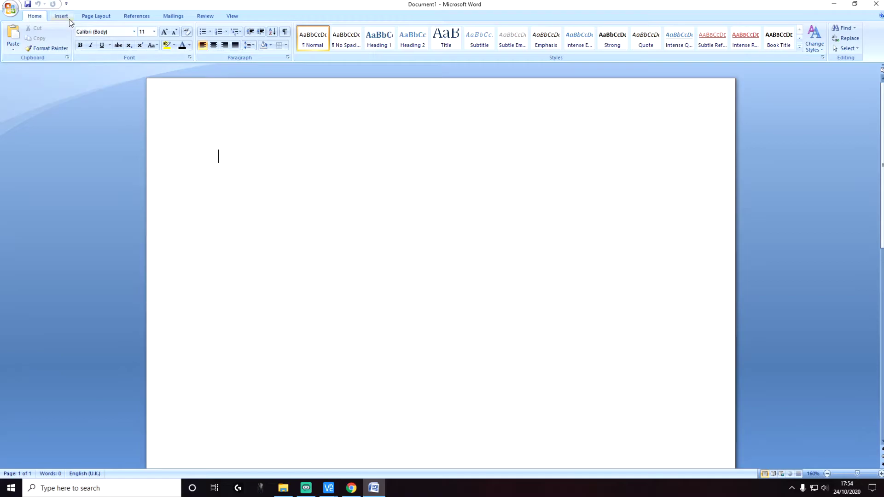
pyautogui.click(97, 16)
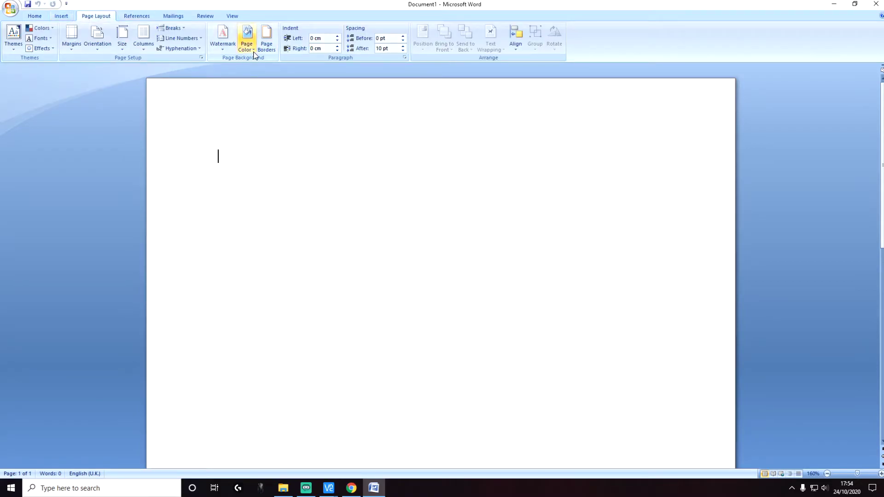
pyautogui.click(247, 37)
pyautogui.click(250, 69)
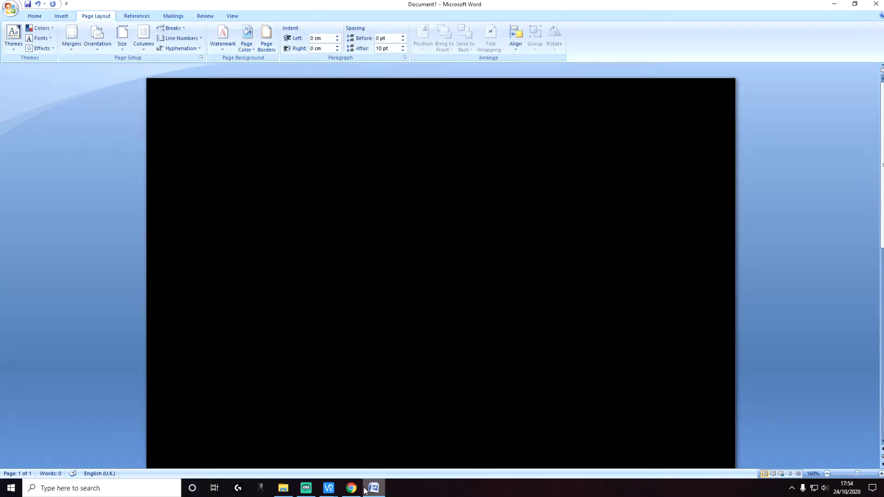
# Step: Drag Untitled-test-1 from Pictures onto the black page, then minimise Word
pyautogui.click(291, 487)
pyautogui.moveTo(534, 52); pyautogui.dragTo(717, 25)
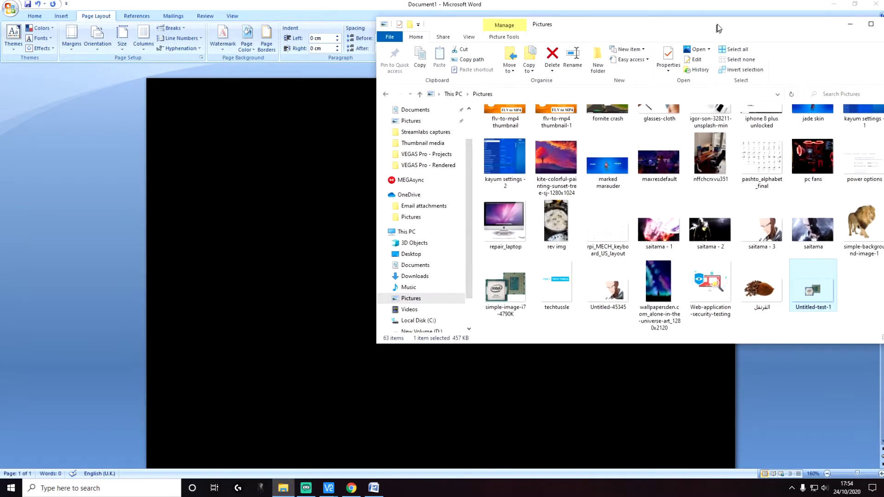
pyautogui.moveTo(817, 295); pyautogui.dragTo(402, 326)
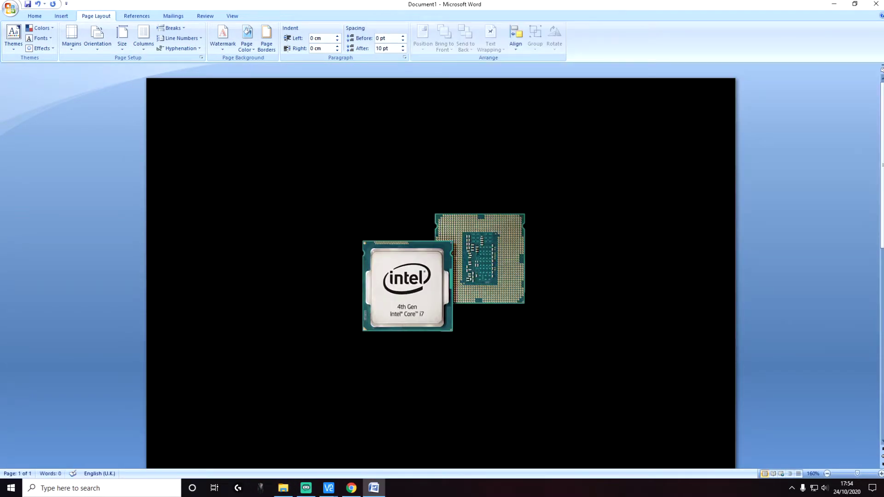
pyautogui.click(436, 208)
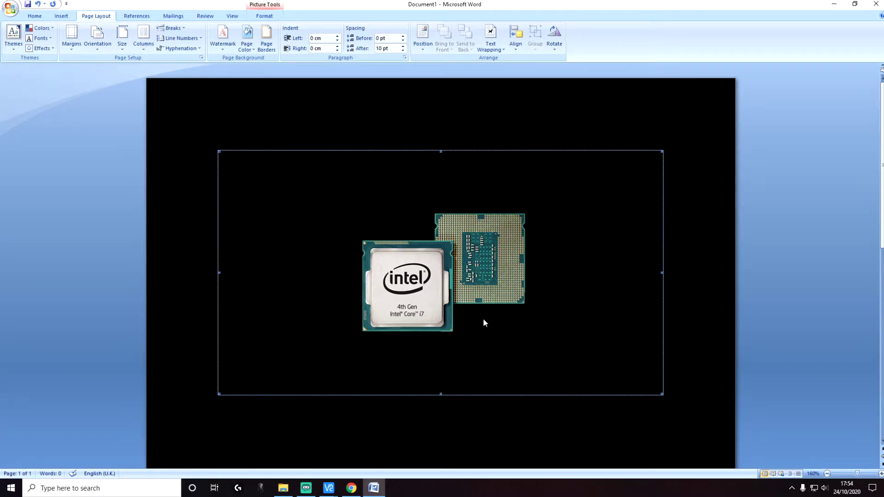
pyautogui.click(834, 4)
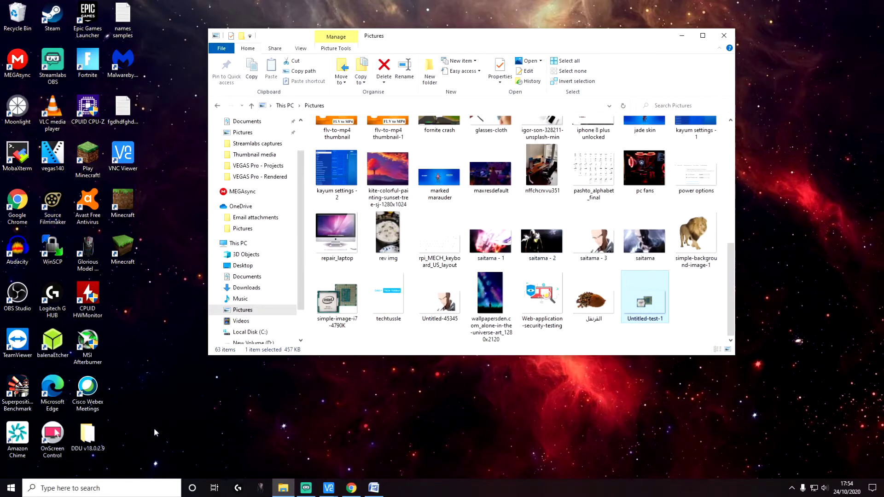
# Step: Launch Paint 3D from the Start search and open complex-image-saitama from Pictures
pyautogui.click(21, 484)
pyautogui.write('pain')
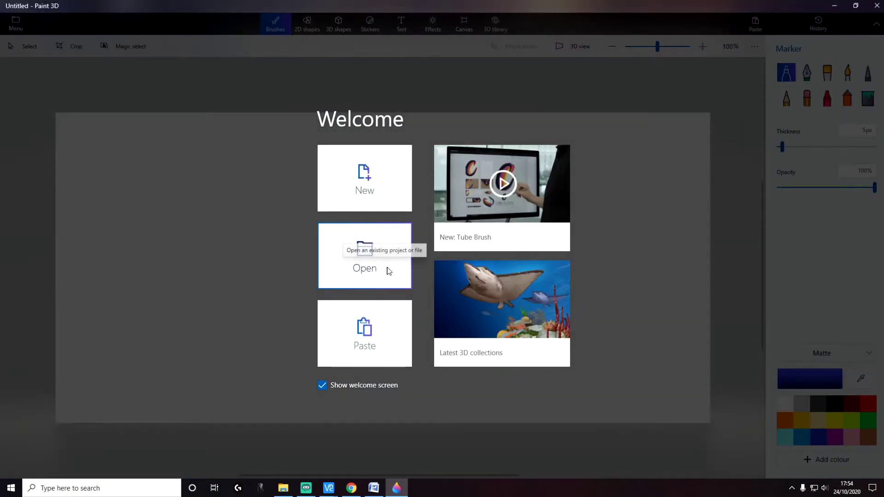
pyautogui.click(387, 268)
pyautogui.click(219, 56)
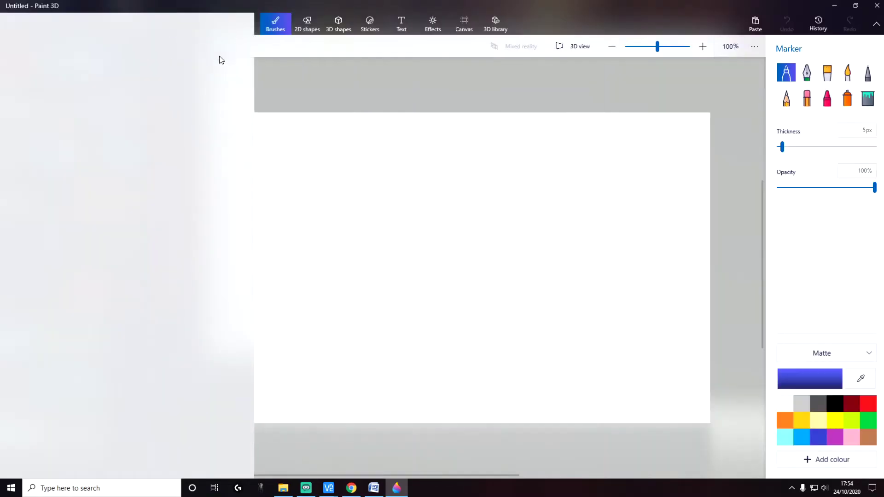
pyautogui.scroll(-3, 369, 161)
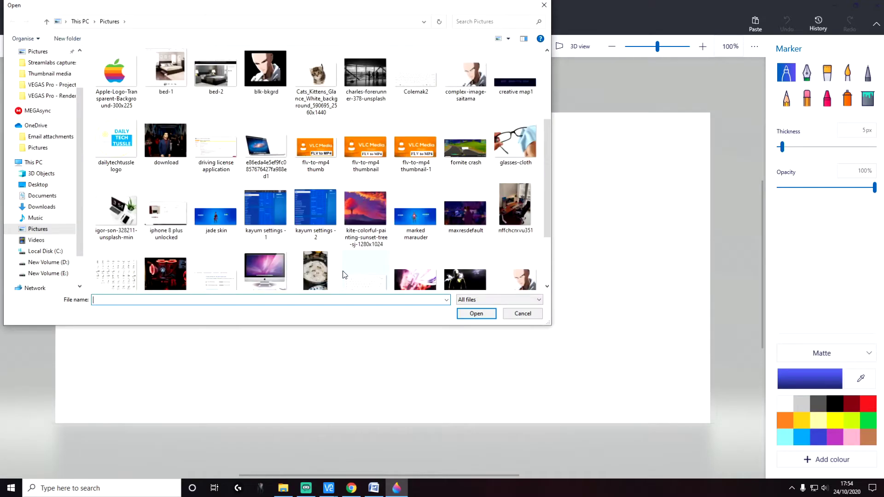
pyautogui.click(472, 86)
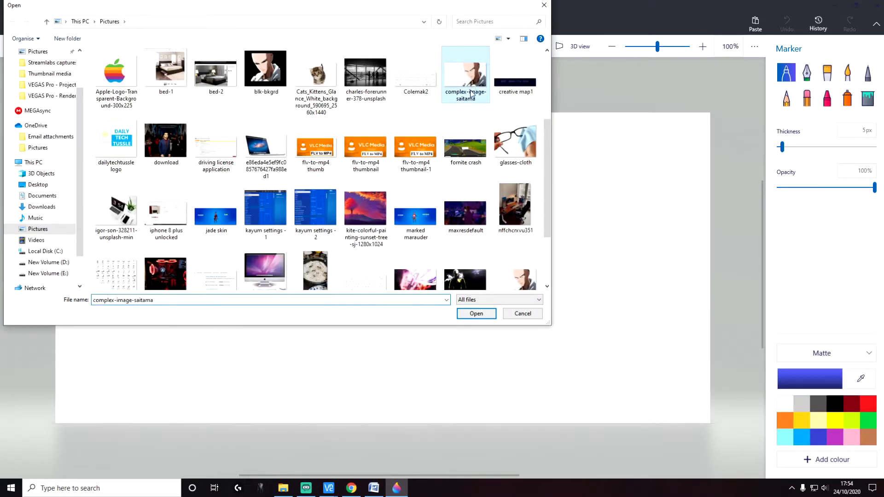
pyautogui.click(476, 314)
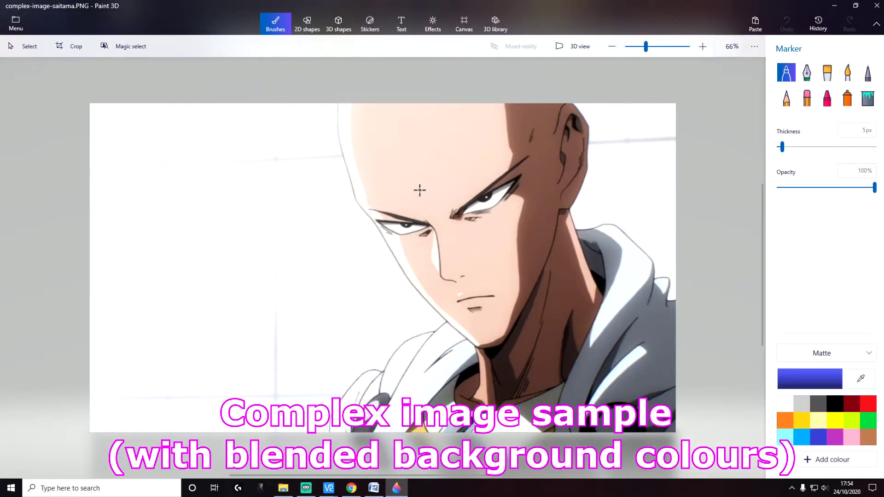
# Step: Start Magic select with the box's left edge pulled in to the figure, then continue
pyautogui.click(139, 51)
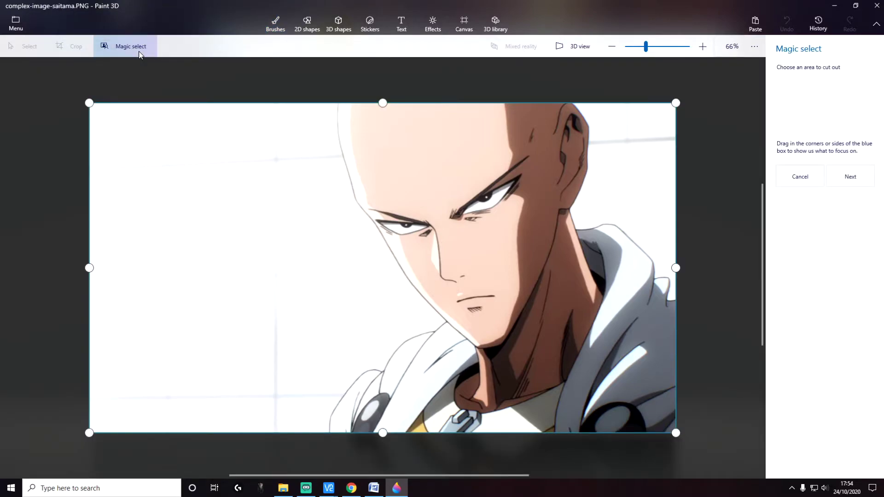
pyautogui.moveTo(92, 268); pyautogui.dragTo(329, 289)
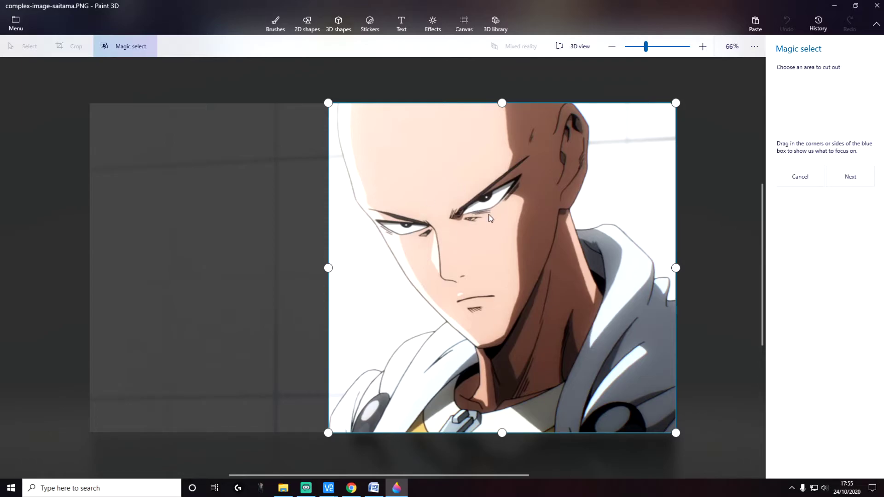
pyautogui.click(850, 177)
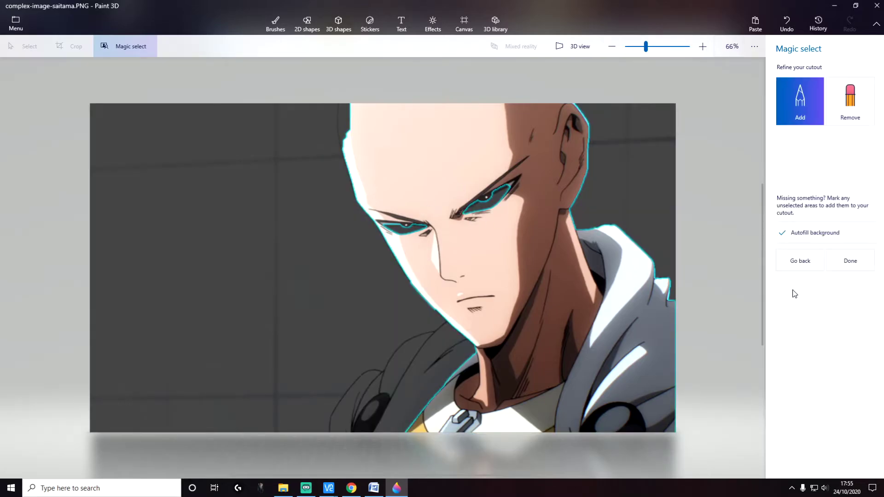
# Step: With autofill off, add the head edge, hood, shoulder strap, shoulder and neck, then finish
pyautogui.click(782, 234)
pyautogui.moveTo(343, 141); pyautogui.dragTo(357, 161)
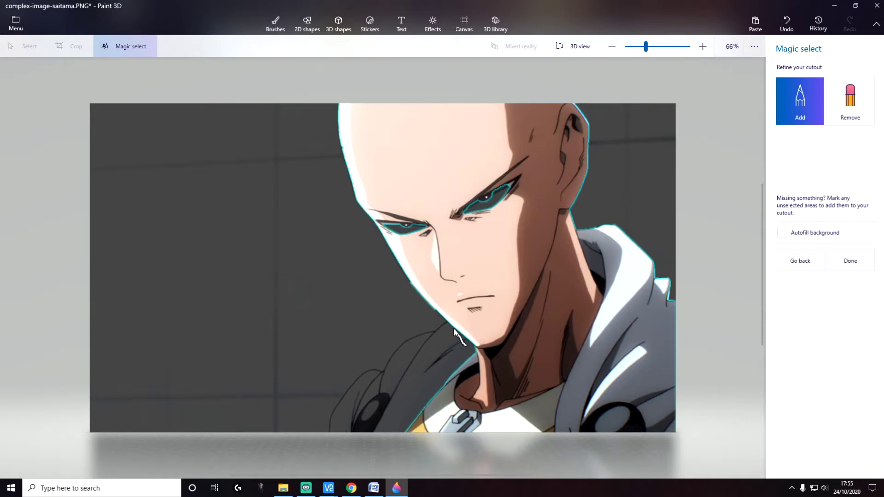
pyautogui.moveTo(447, 326); pyautogui.dragTo(443, 327)
pyautogui.moveTo(443, 328)
pyautogui.mouseDown()
pyautogui.moveTo(435, 346)
pyautogui.moveTo(400, 352)
pyautogui.moveTo(375, 393)
pyautogui.moveTo(374, 374)
pyautogui.moveTo(353, 391)
pyautogui.mouseUp()
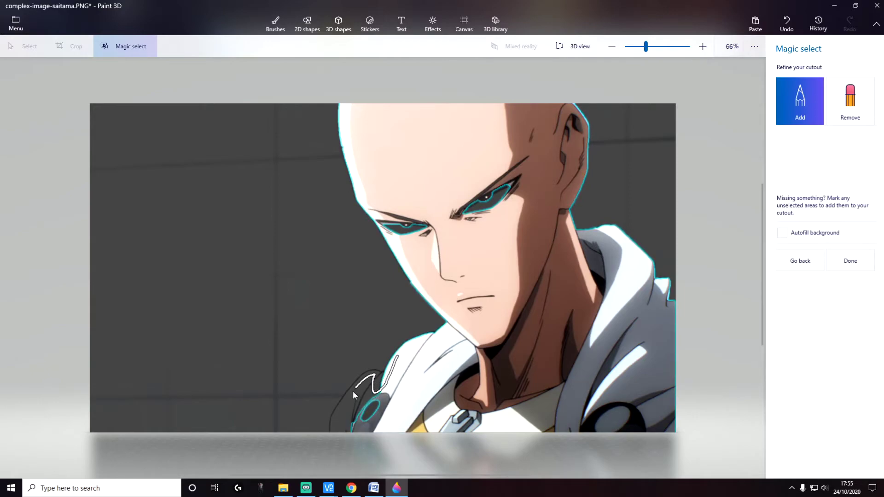
pyautogui.moveTo(333, 427); pyautogui.dragTo(333, 429)
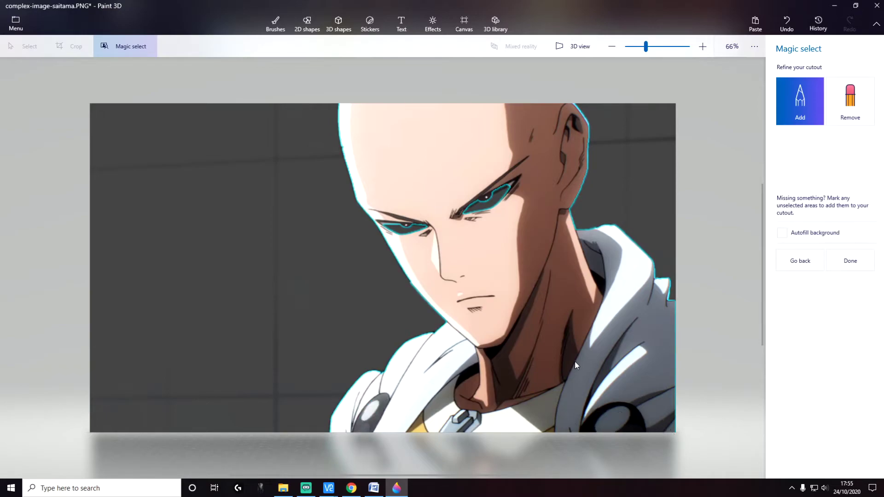
pyautogui.moveTo(438, 406); pyautogui.dragTo(505, 374)
pyautogui.click(853, 265)
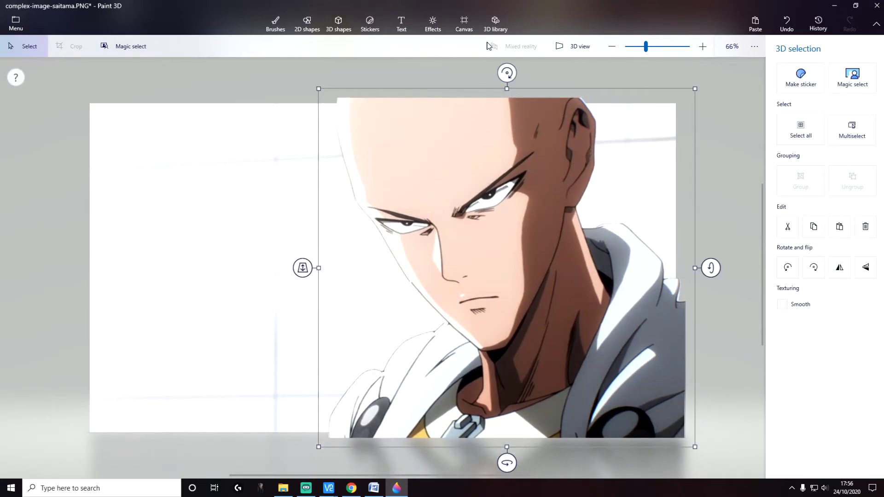
# Step: Turn Transparent canvas on and Show canvas off so only Saitama remains visible
pyautogui.click(466, 30)
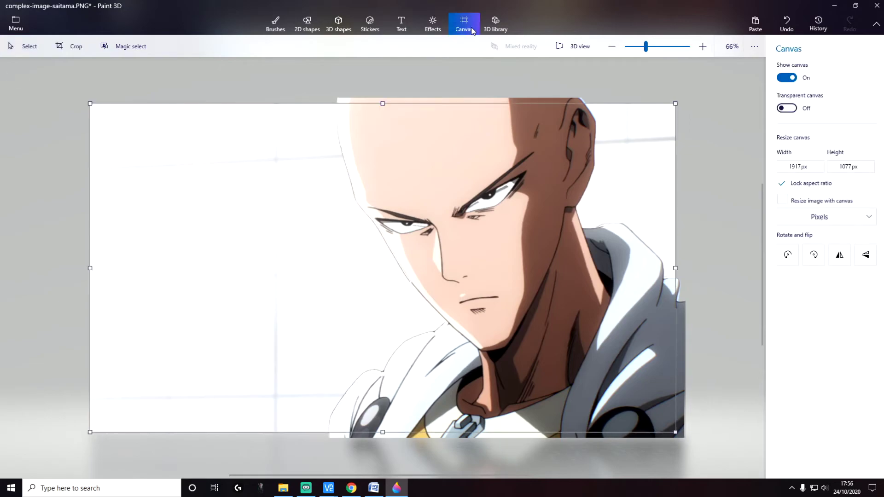
pyautogui.click(793, 110)
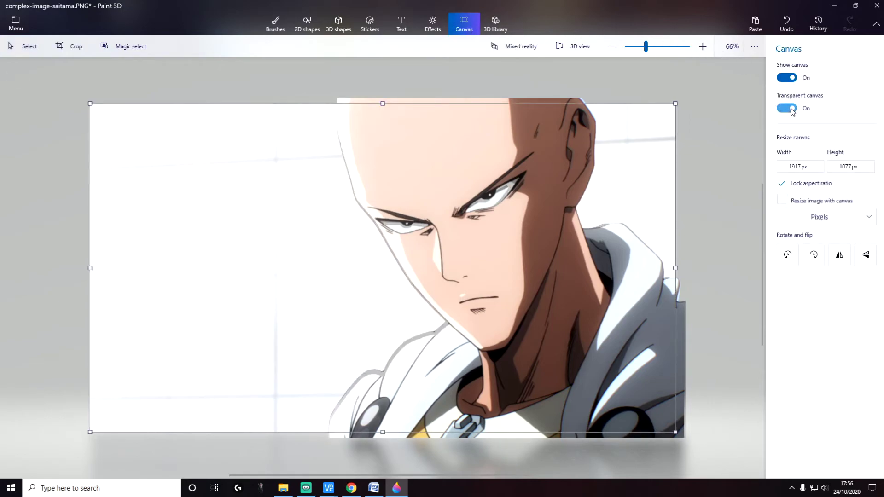
pyautogui.click(786, 81)
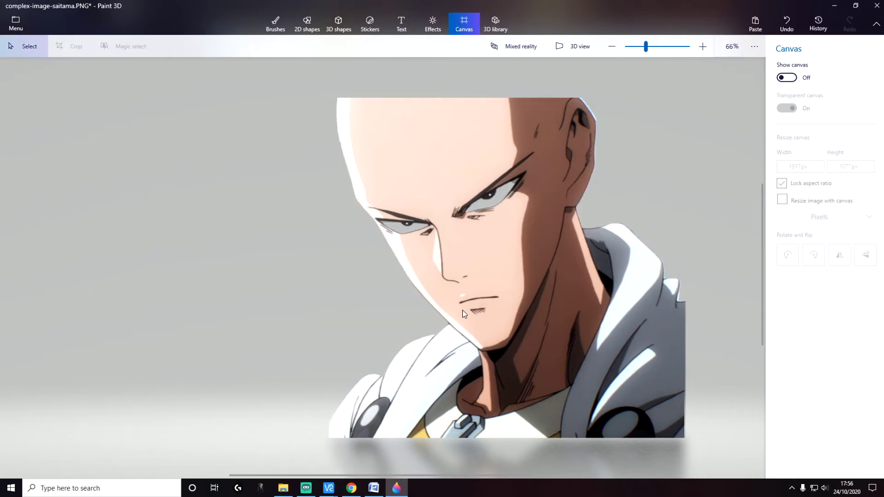
# Step: Save the Saitama cutout as a transparent PNG named Untitled-test-2 in Pictures
pyautogui.click(18, 30)
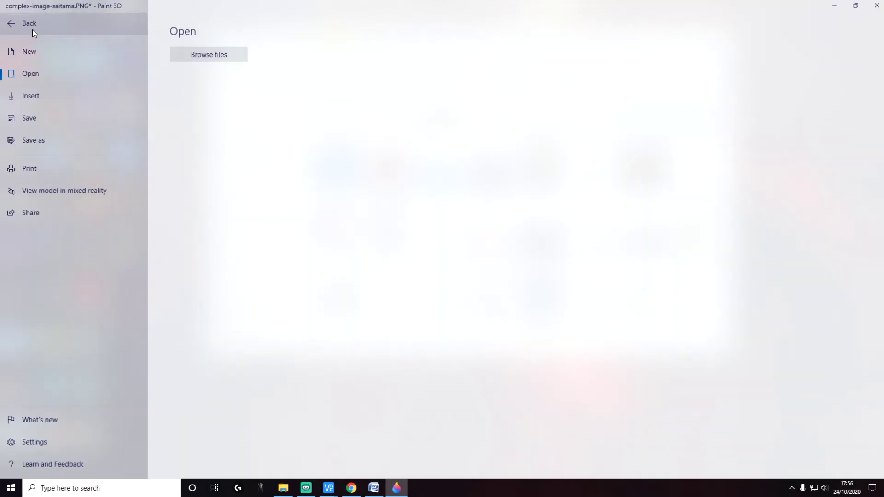
pyautogui.click(49, 142)
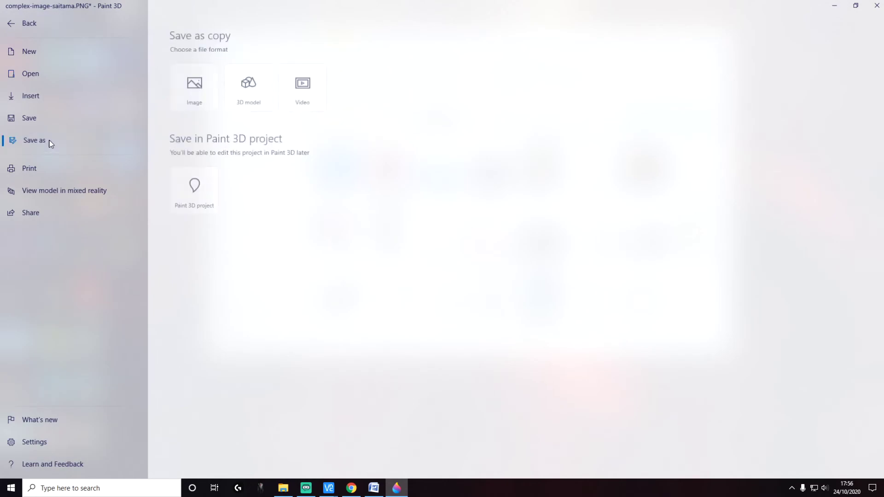
pyautogui.click(206, 101)
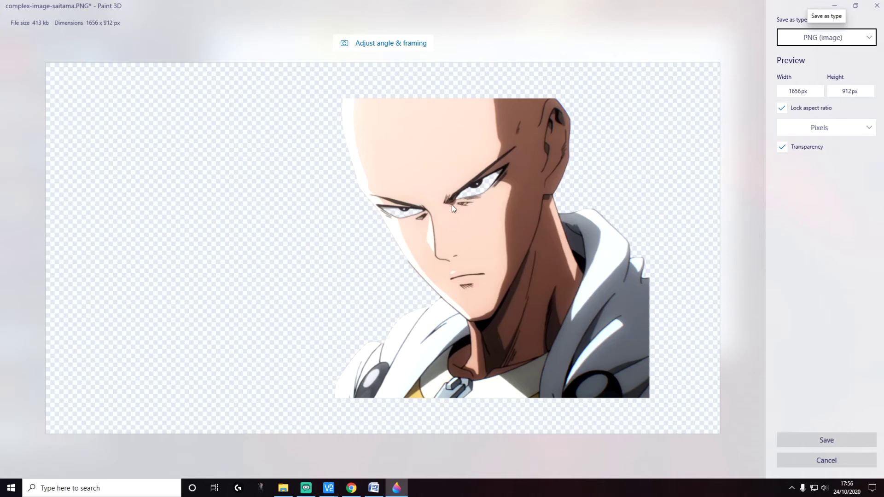
pyautogui.click(839, 441)
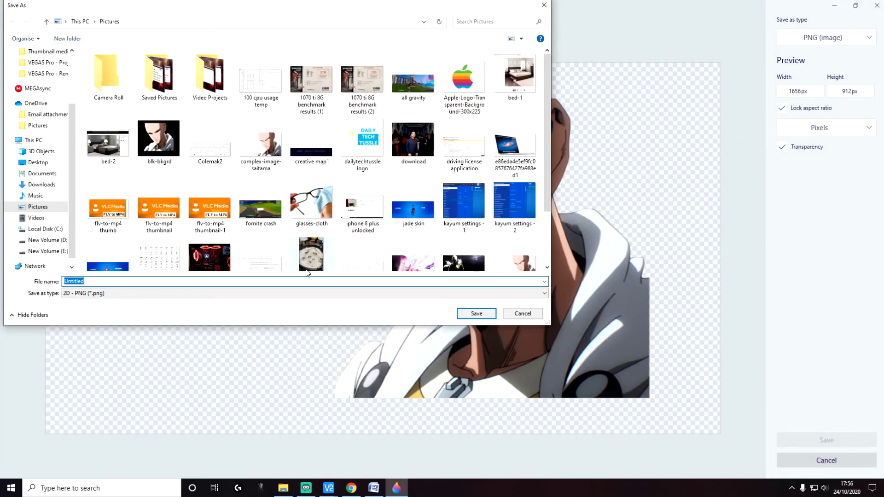
pyautogui.click(112, 284)
pyautogui.write('-test')
pyautogui.write('-1')
pyautogui.click(456, 314)
# Step: Select the Untitled-test-2 image in the Pictures folder window
pyautogui.click(283, 488)
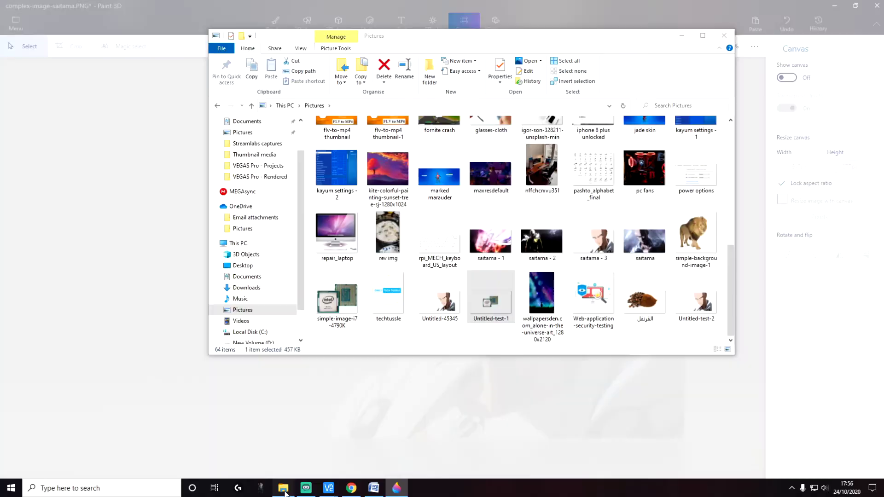
pyautogui.click(373, 488)
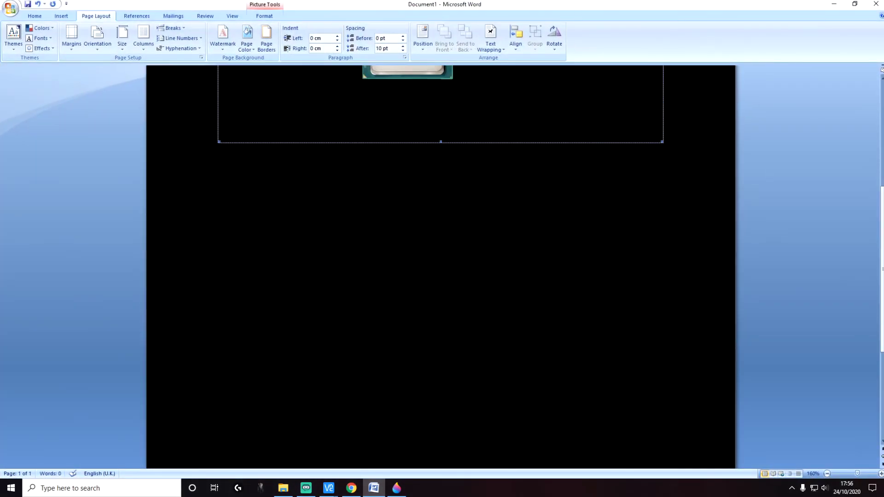
pyautogui.scroll(-2, 440, 267)
pyautogui.click(283, 488)
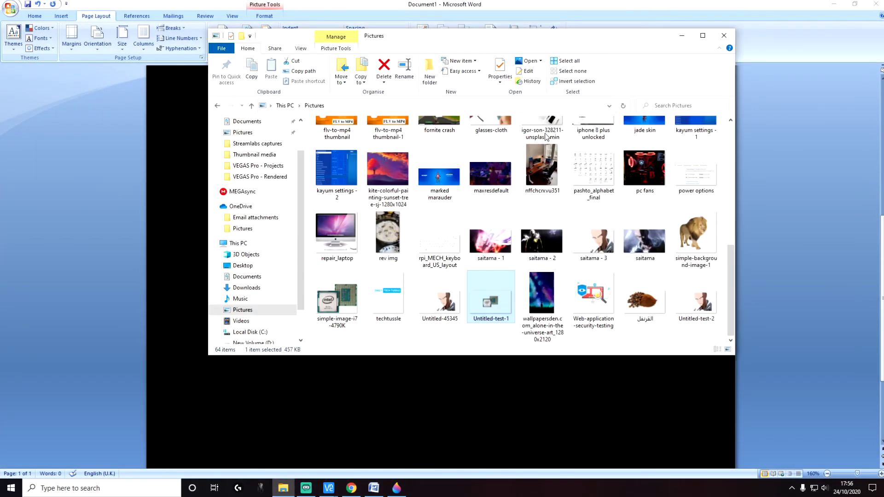
pyautogui.moveTo(653, 31); pyautogui.dragTo(657, 29)
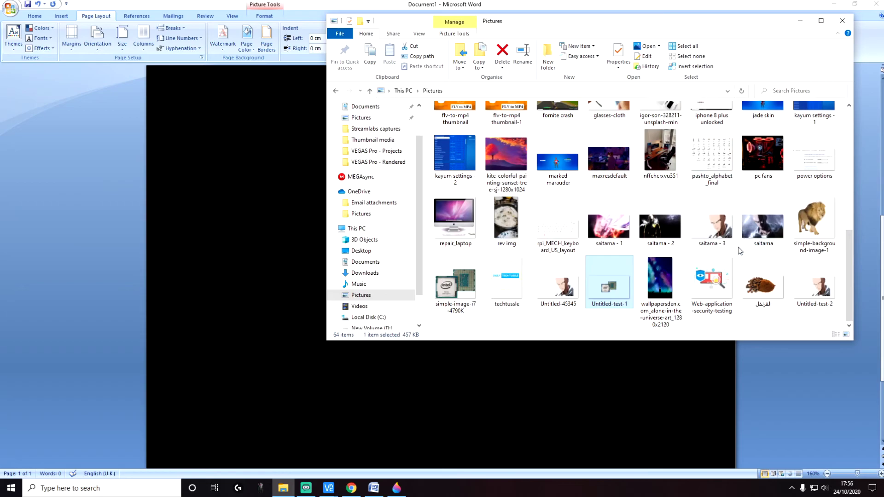
pyautogui.click(815, 292)
# Step: Paste the Saitama cutout onto Word's black page and select it
pyautogui.click(351, 357)
pyautogui.hotkey('ctrl', 'v')
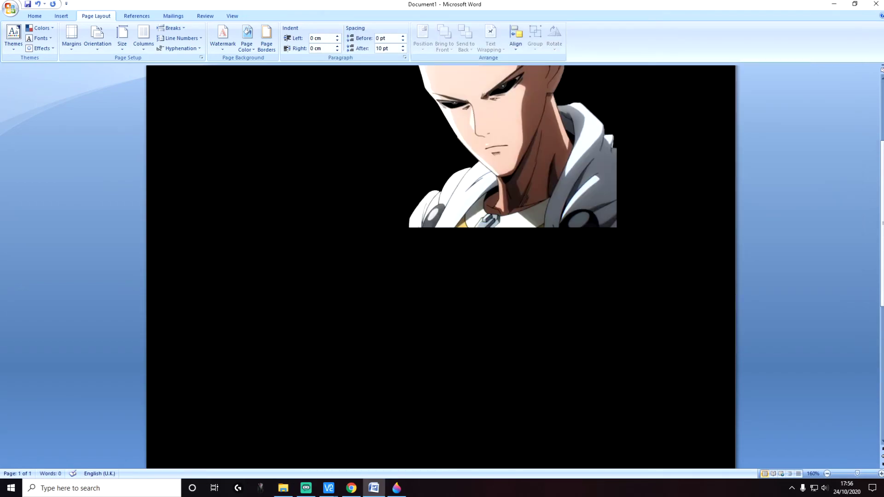
pyautogui.click(434, 348)
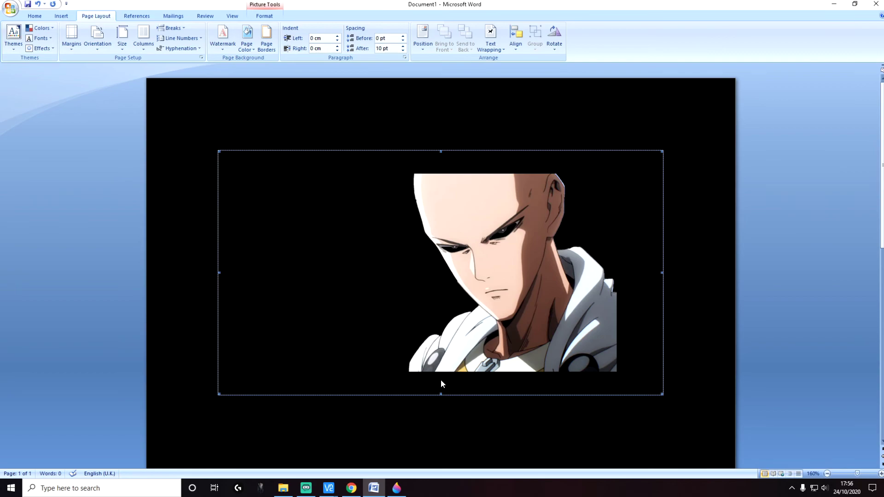